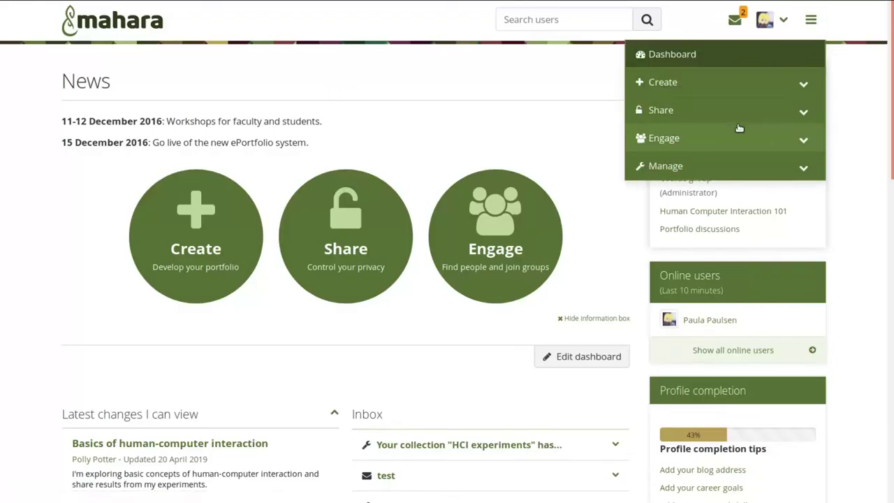
Step: Check the People search scope options, keeping the search limited to my institutions
{"action": "left_click", "coordinate": [738, 134]}
{"action": "left_click", "coordinate": [674, 166]}
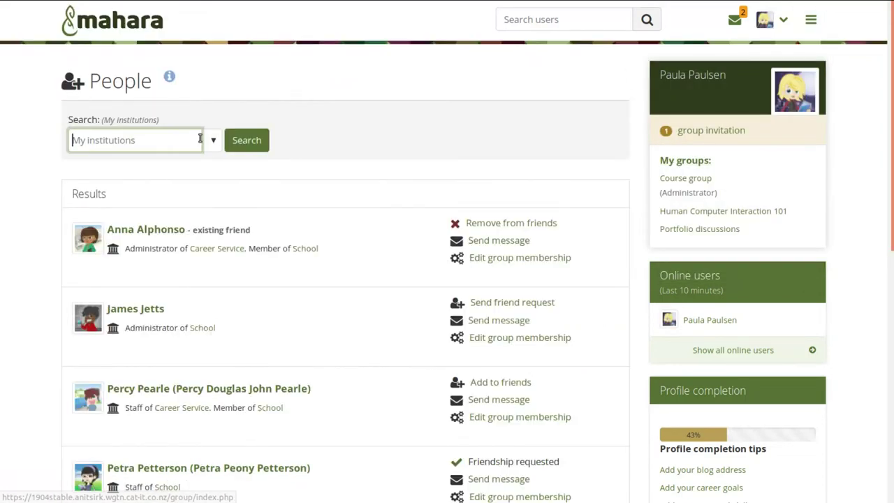
{"action": "left_click", "coordinate": [212, 142]}
{"action": "left_click", "coordinate": [211, 142]}
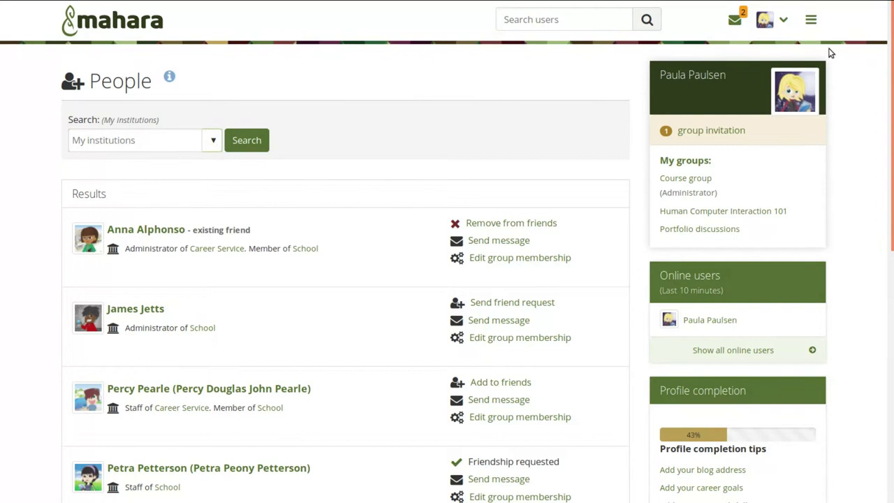
Step: Go to the Groups page and show its search scope options
{"action": "left_click", "coordinate": [810, 19]}
{"action": "left_click", "coordinate": [695, 191]}
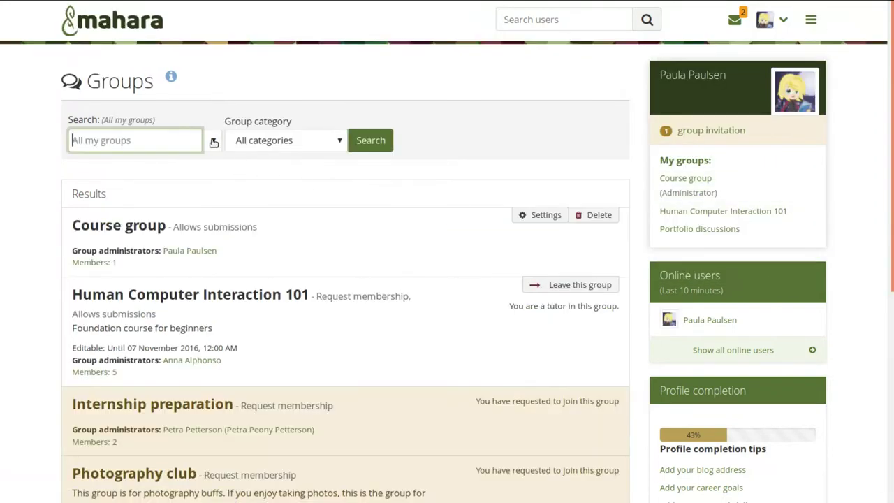
{"action": "left_click", "coordinate": [213, 142]}
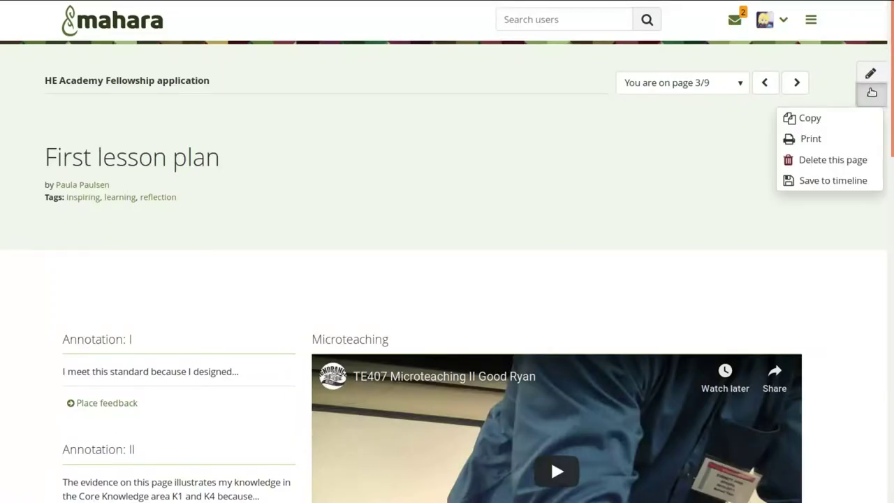
Step: Close the page actions menu, then scroll through the user's profile and back to the top
{"action": "left_click", "coordinate": [851, 303]}
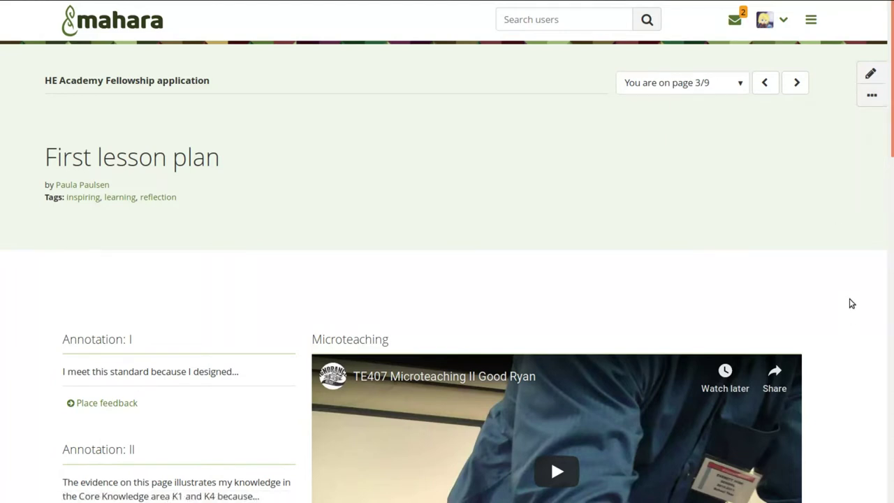
{"action": "scroll", "coordinate": [832, 351], "scroll_direction": "down", "scroll_amount": 1}
{"action": "scroll", "coordinate": [832, 351], "scroll_direction": "down", "scroll_amount": 2}
{"action": "scroll", "coordinate": [833, 353], "scroll_direction": "down", "scroll_amount": 2}
{"action": "scroll", "coordinate": [832, 353], "scroll_direction": "down", "scroll_amount": 1}
{"action": "scroll", "coordinate": [832, 353], "scroll_direction": "down", "scroll_amount": 2}
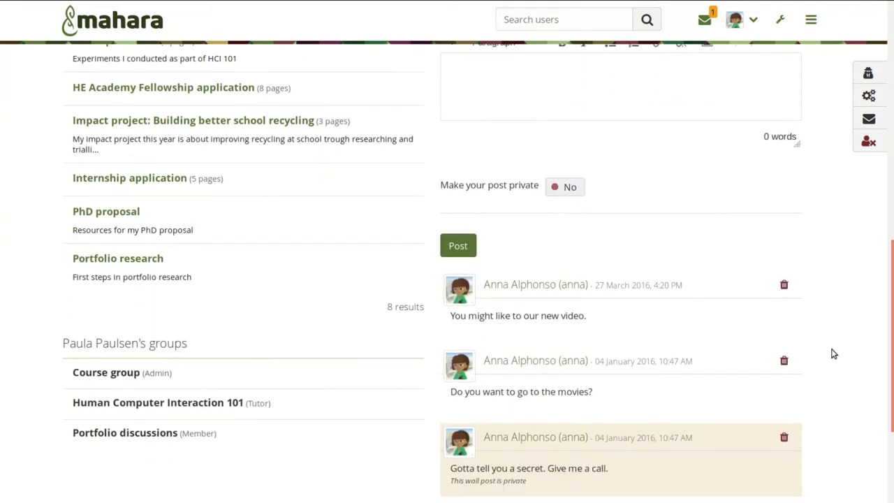
{"action": "scroll", "coordinate": [832, 354], "scroll_direction": "up", "scroll_amount": 1}
{"action": "scroll", "coordinate": [832, 353], "scroll_direction": "up", "scroll_amount": 2}
{"action": "scroll", "coordinate": [832, 353], "scroll_direction": "up", "scroll_amount": 2}
{"action": "scroll", "coordinate": [833, 353], "scroll_direction": "up", "scroll_amount": 3}
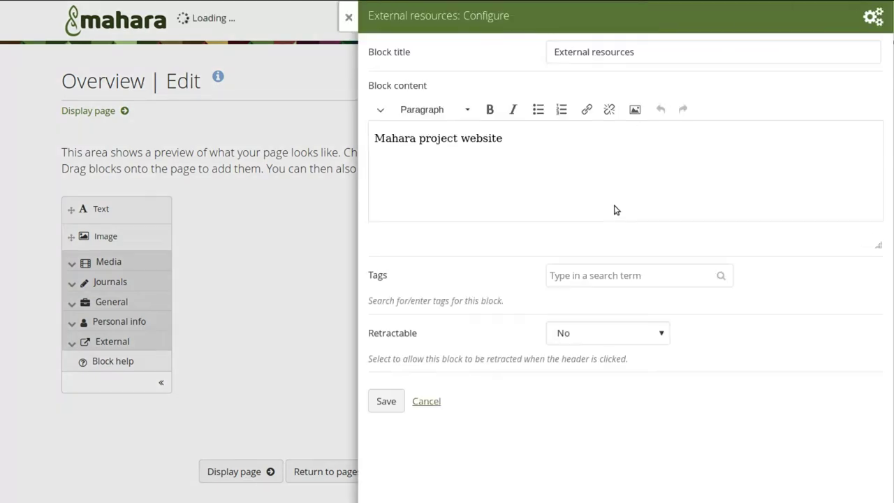
{"action": "triple_click", "coordinate": [485, 133]}
{"action": "left_click", "coordinate": [587, 111]}
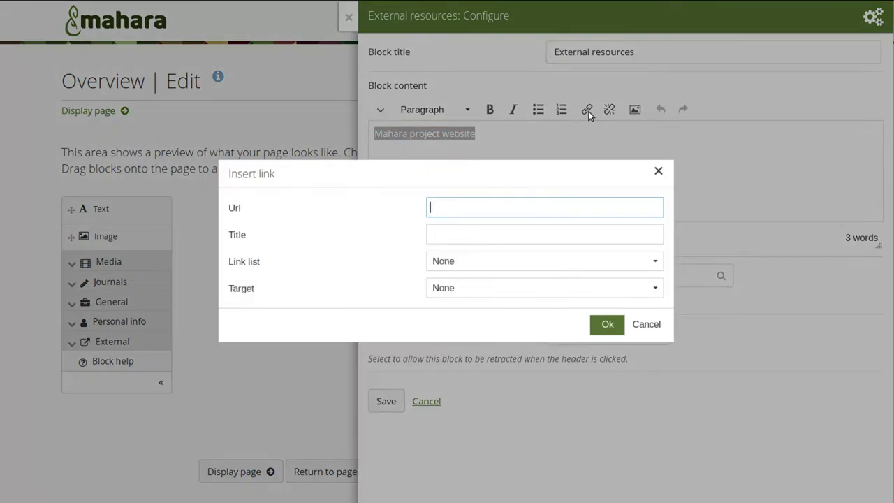
{"action": "type", "text": "https://mahara.org"}
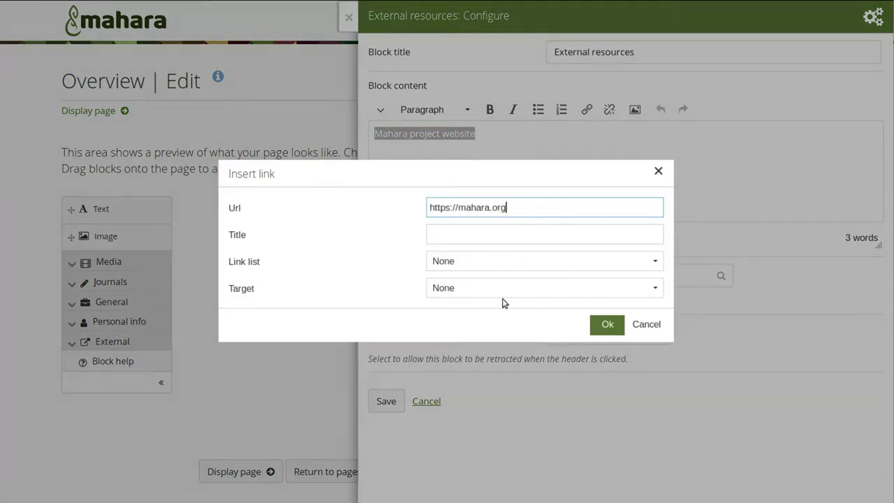
{"action": "left_click", "coordinate": [506, 287]}
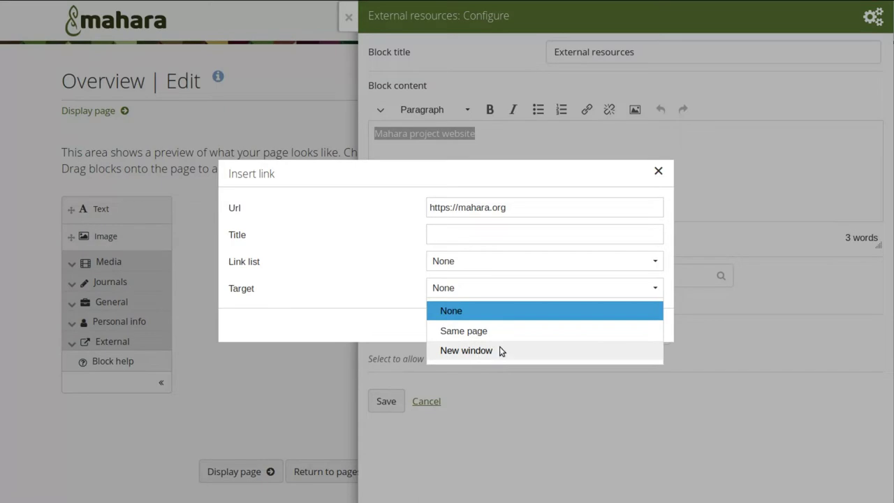
{"action": "left_click", "coordinate": [501, 350]}
{"action": "left_click", "coordinate": [608, 325]}
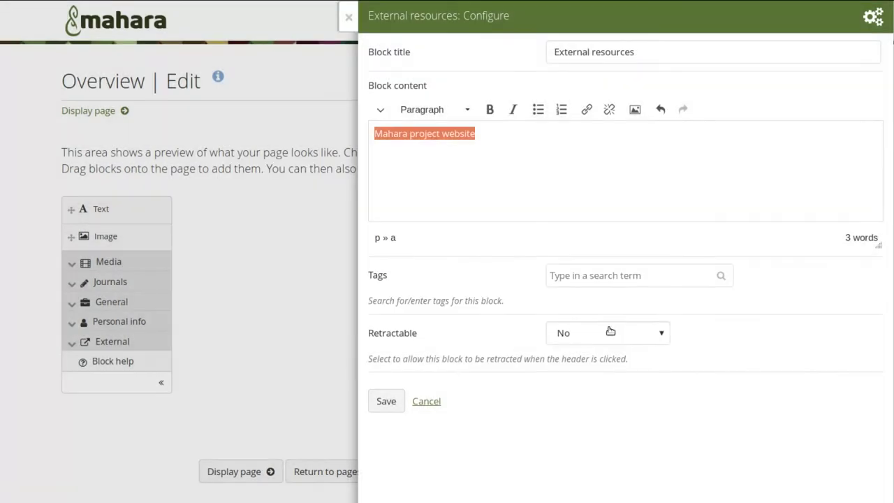
{"action": "left_click", "coordinate": [393, 401]}
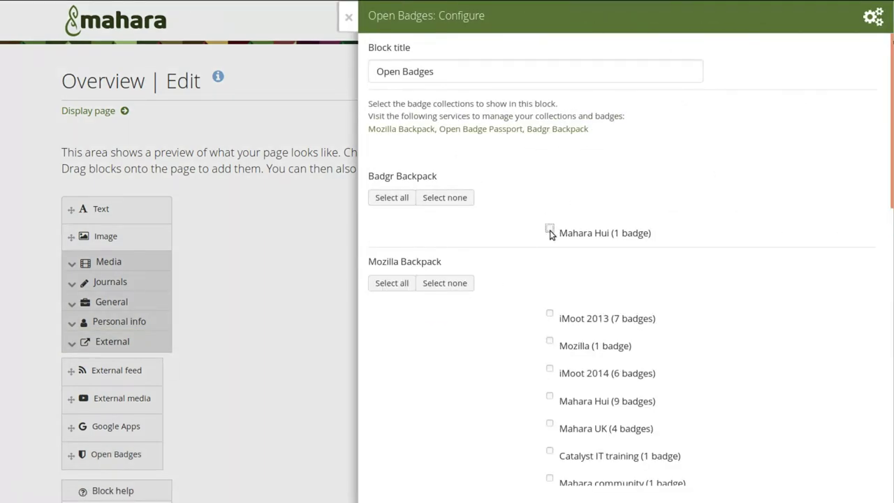
Step: Save the Open Badges block with the Mahara Hui badge and display the Overview page
{"action": "scroll", "coordinate": [461, 313], "scroll_direction": "down", "scroll_amount": 7}
{"action": "scroll", "coordinate": [419, 363], "scroll_direction": "down", "scroll_amount": 3}
{"action": "left_click", "coordinate": [387, 464]}
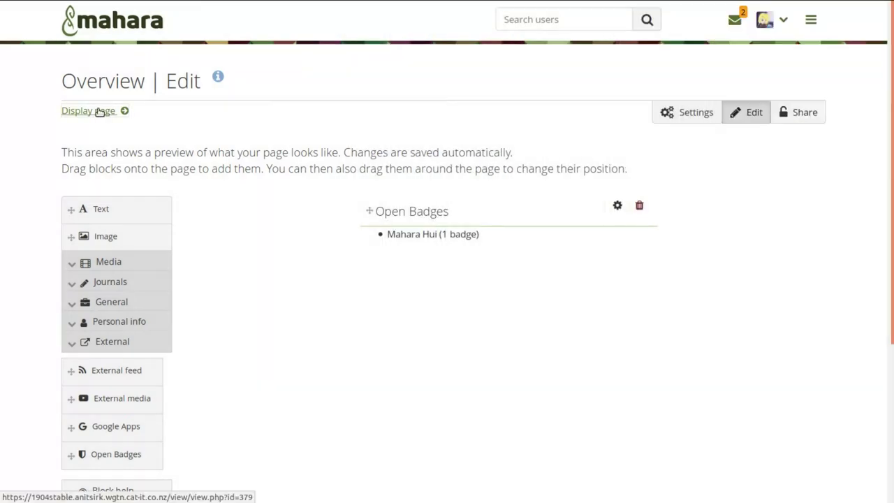
{"action": "left_click", "coordinate": [100, 112]}
Step: View the Connected apps settings listing the Badgr token
{"action": "left_click", "coordinate": [772, 20]}
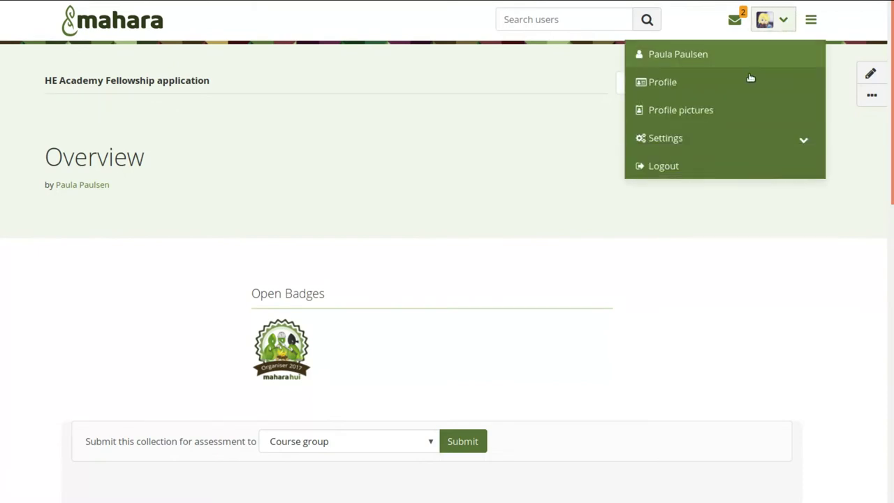
{"action": "left_click", "coordinate": [723, 139]}
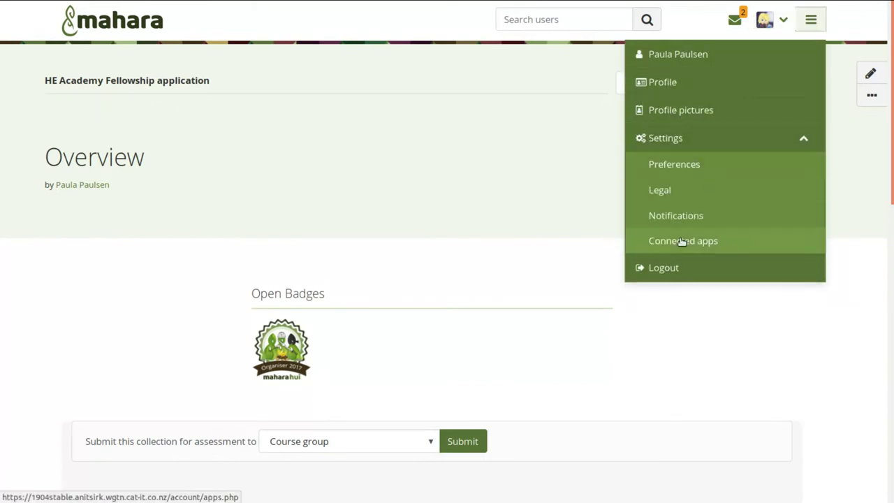
{"action": "left_click", "coordinate": [656, 240]}
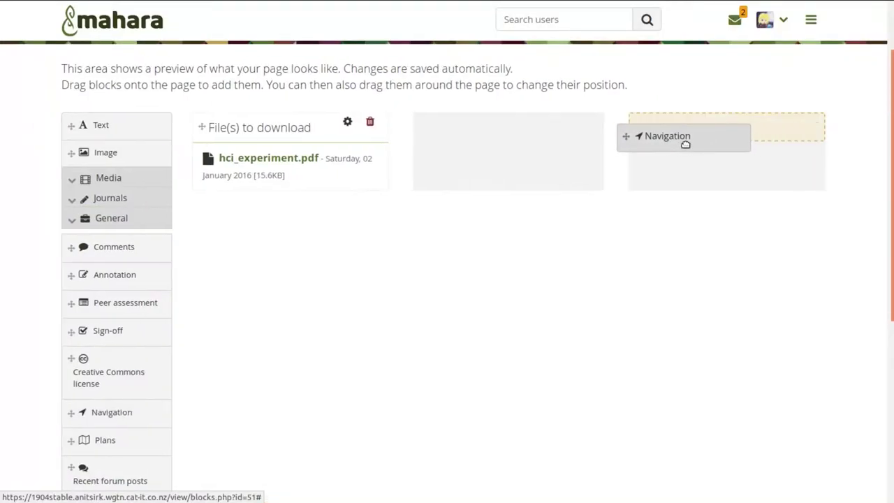
Step: Add a Navigation block for the HCI experiments collection to all its pages
{"action": "left_click_drag", "start_coordinate": [559, 206], "coordinate": [688, 148]}
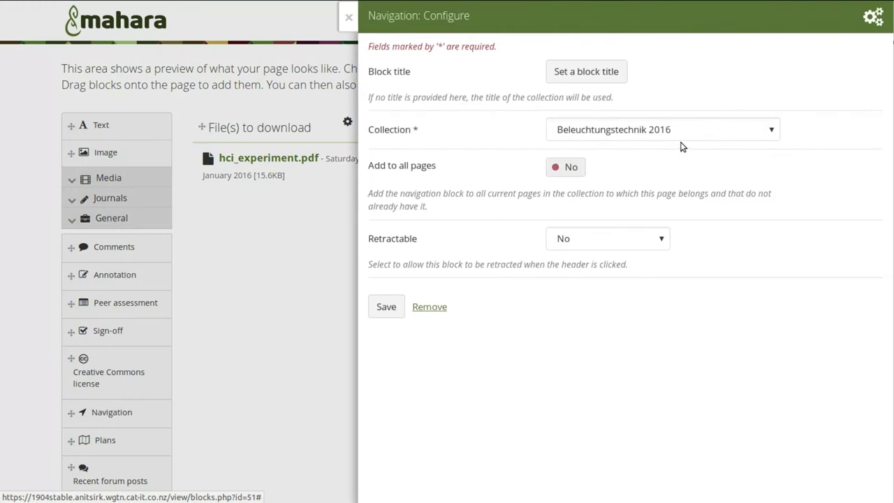
{"action": "left_click", "coordinate": [667, 130]}
{"action": "left_click", "coordinate": [653, 165]}
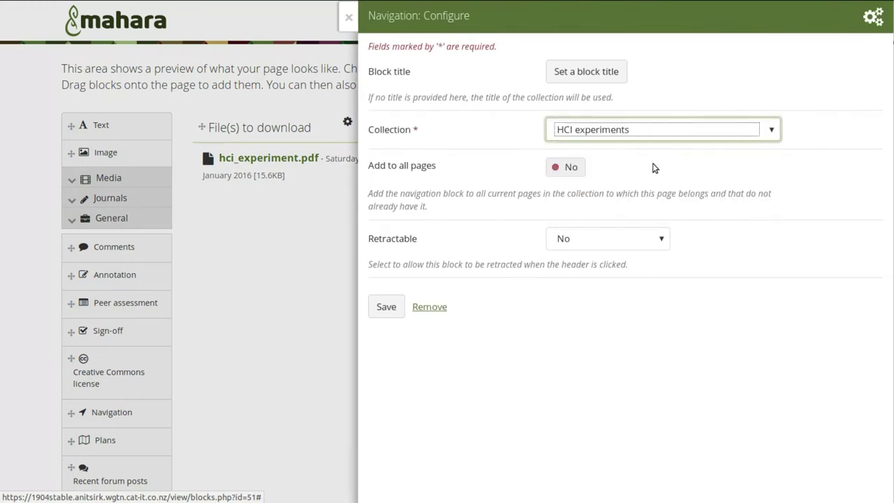
{"action": "left_click", "coordinate": [567, 168]}
{"action": "left_click", "coordinate": [386, 307]}
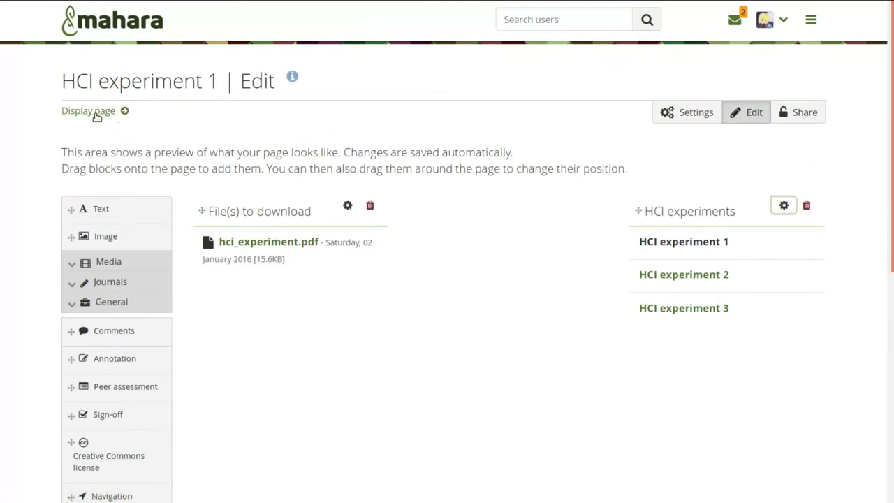
Step: Display the page and step forward to the third HCI experiments page
{"action": "left_click", "coordinate": [97, 112]}
{"action": "left_click", "coordinate": [796, 84]}
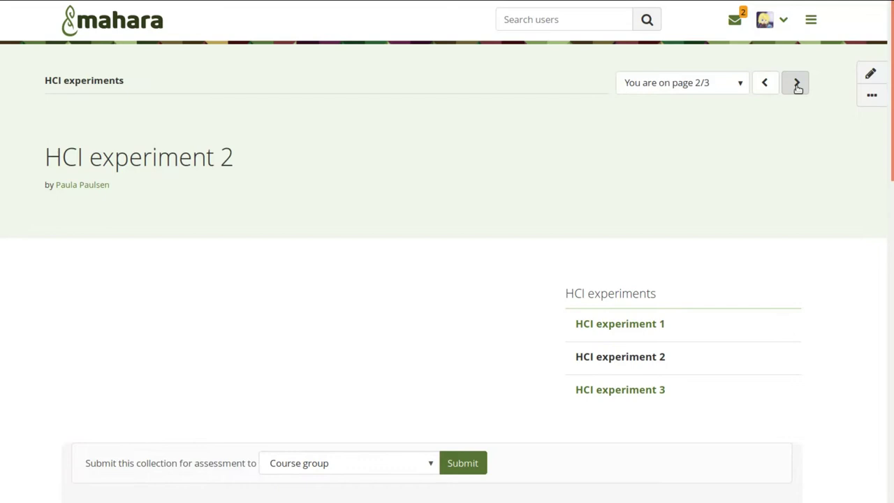
{"action": "left_click", "coordinate": [796, 84]}
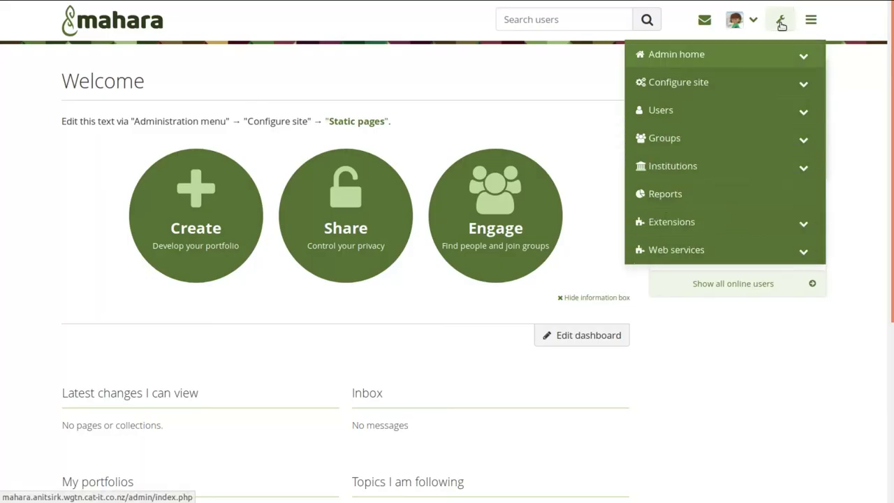
Step: Go to the SmartEvidence framework editor under site administration Extensions
{"action": "left_click", "coordinate": [758, 229]}
{"action": "left_click", "coordinate": [708, 350]}
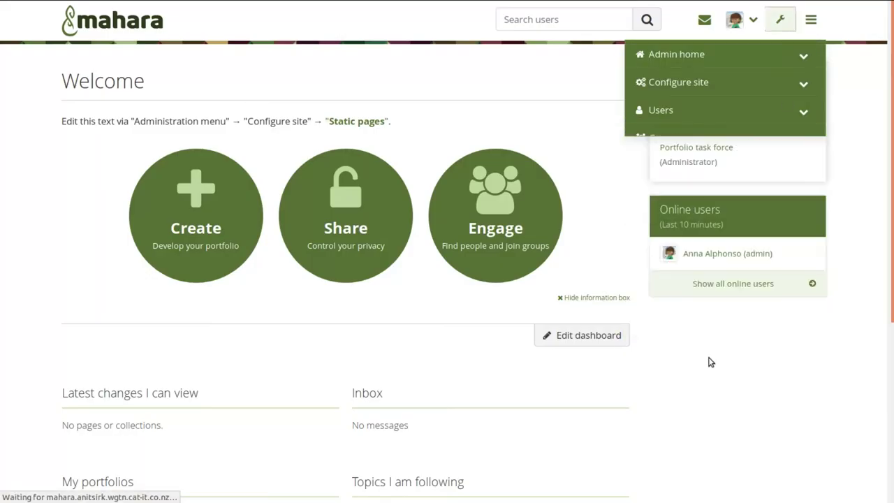
{"action": "left_click", "coordinate": [758, 89]}
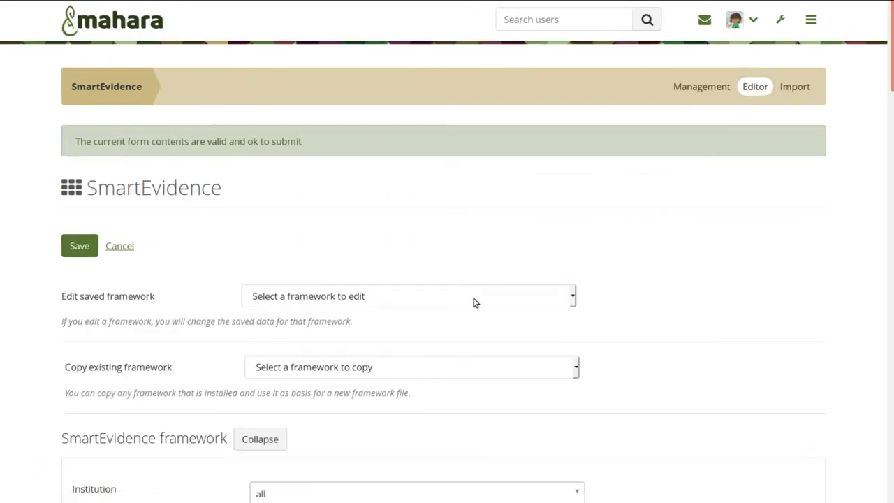
Step: Load the Career Readiness framework for editing, glancing at the Copy existing framework list
{"action": "left_click", "coordinate": [473, 301]}
{"action": "left_click", "coordinate": [419, 333]}
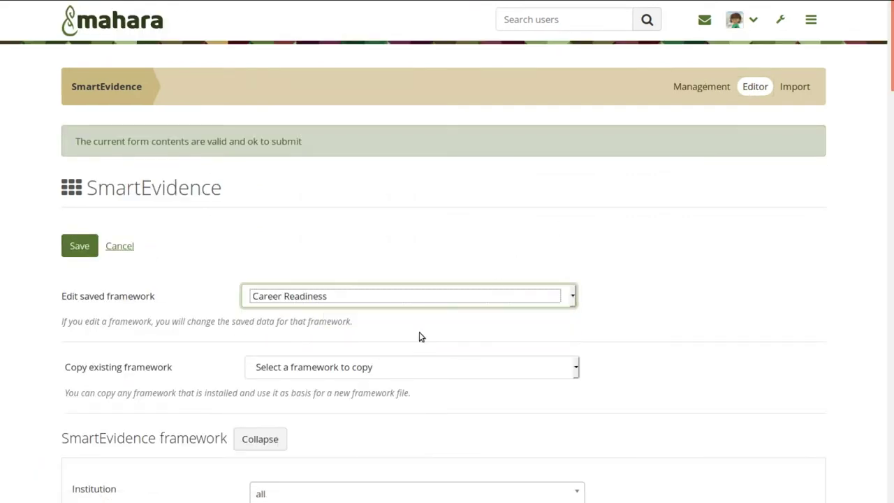
{"action": "scroll", "coordinate": [420, 332], "scroll_direction": "down", "scroll_amount": 5}
{"action": "left_click", "coordinate": [410, 175]}
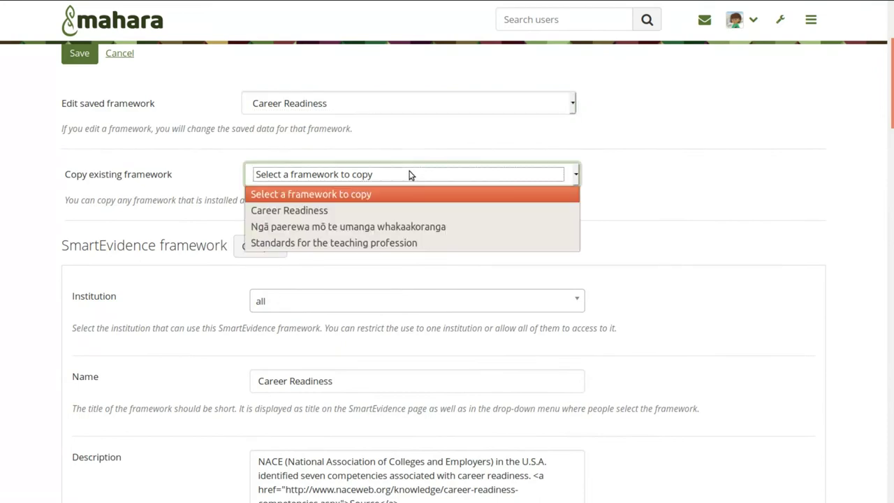
{"action": "left_click", "coordinate": [410, 174]}
{"action": "scroll", "coordinate": [384, 318], "scroll_direction": "down", "scroll_amount": 1}
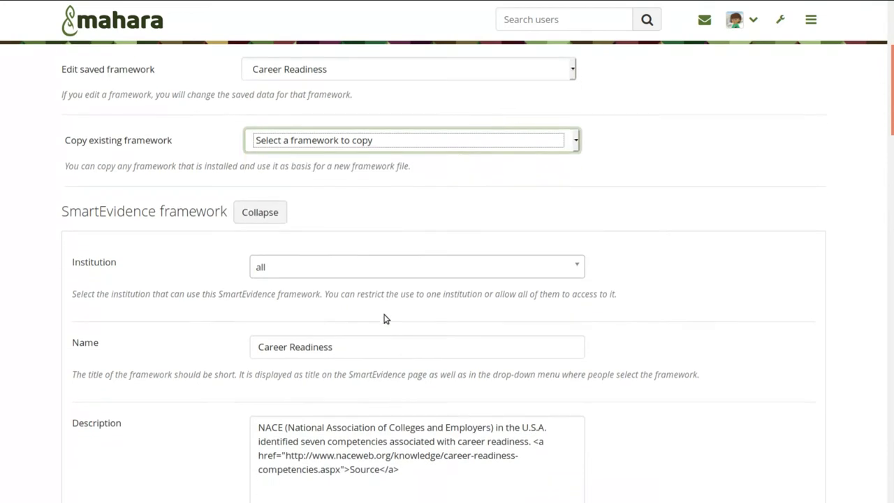
Step: Trim the Begun evidence status to 'Ready'
{"action": "scroll", "coordinate": [383, 318], "scroll_direction": "down", "scroll_amount": 3}
{"action": "scroll", "coordinate": [383, 319], "scroll_direction": "down", "scroll_amount": 1}
{"action": "scroll", "coordinate": [385, 315], "scroll_direction": "down", "scroll_amount": 2}
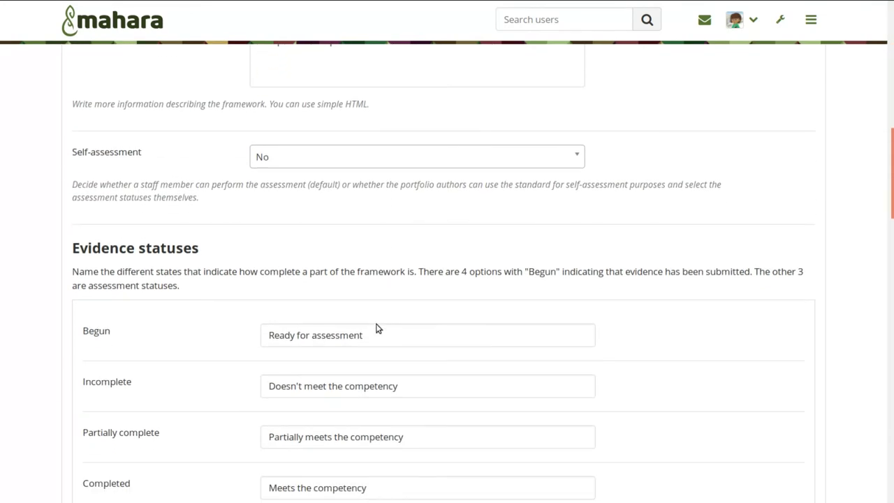
{"action": "left_click_drag", "start_coordinate": [375, 334], "coordinate": [296, 338]}
{"action": "key", "text": "BackSpace"}
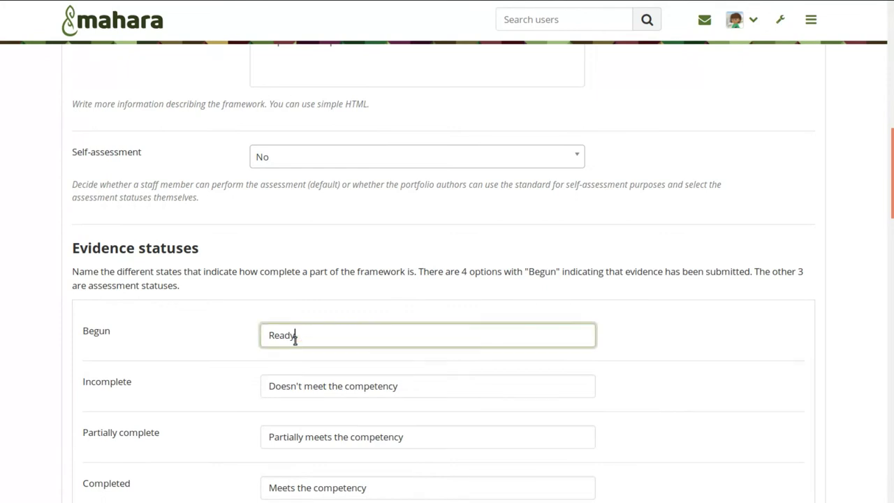
Step: Add a new standard named Job, placed after Career Readiness
{"action": "scroll", "coordinate": [425, 378], "scroll_direction": "down", "scroll_amount": 3}
{"action": "scroll", "coordinate": [425, 377], "scroll_direction": "down", "scroll_amount": 2}
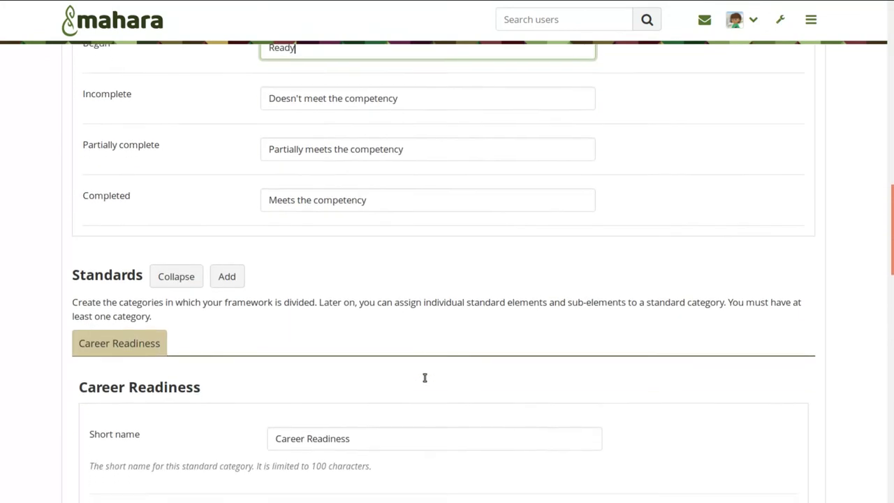
{"action": "left_click", "coordinate": [226, 179]}
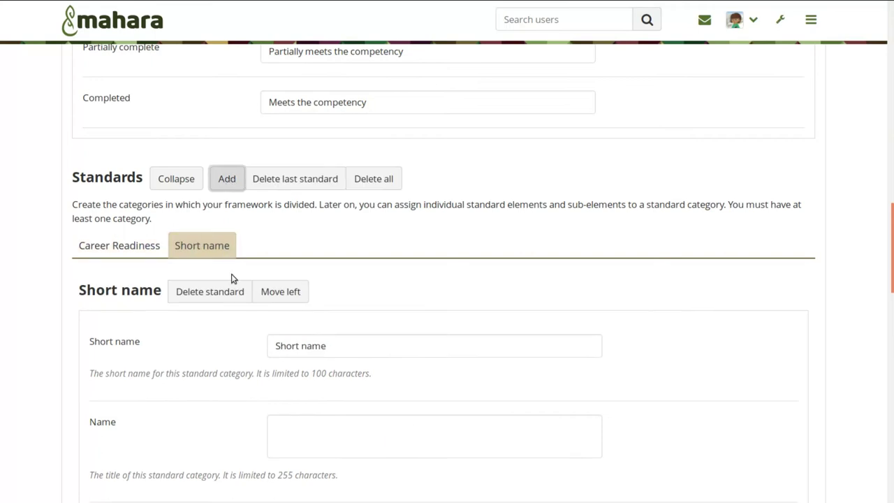
{"action": "left_click_drag", "start_coordinate": [352, 346], "coordinate": [235, 337]}
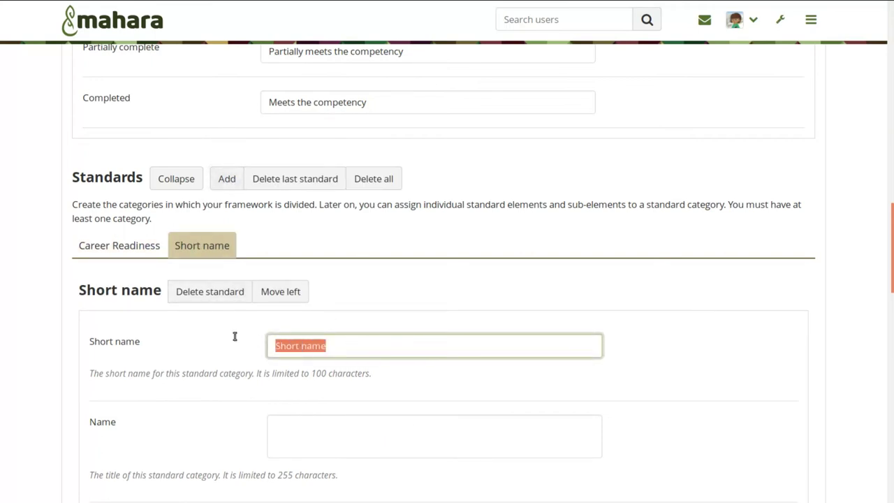
{"action": "type", "text": "Job"}
{"action": "left_click", "coordinate": [281, 292]}
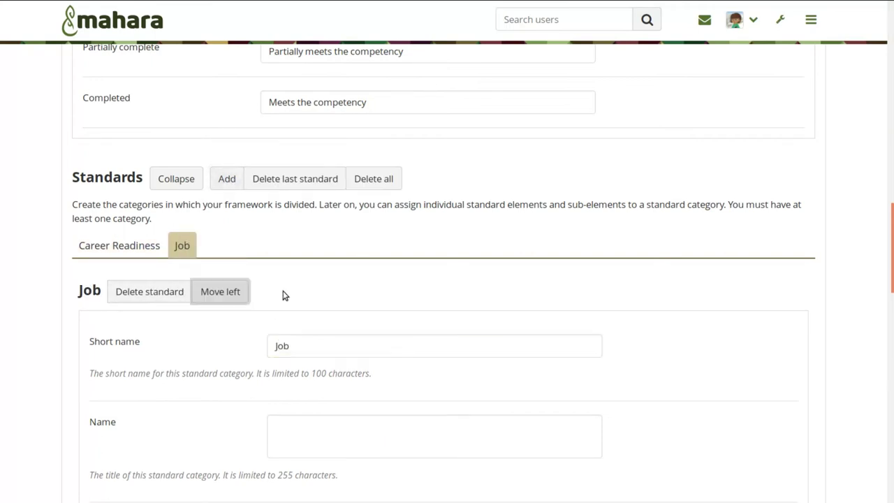
{"action": "left_click", "coordinate": [210, 292]}
{"action": "left_click", "coordinate": [222, 292]}
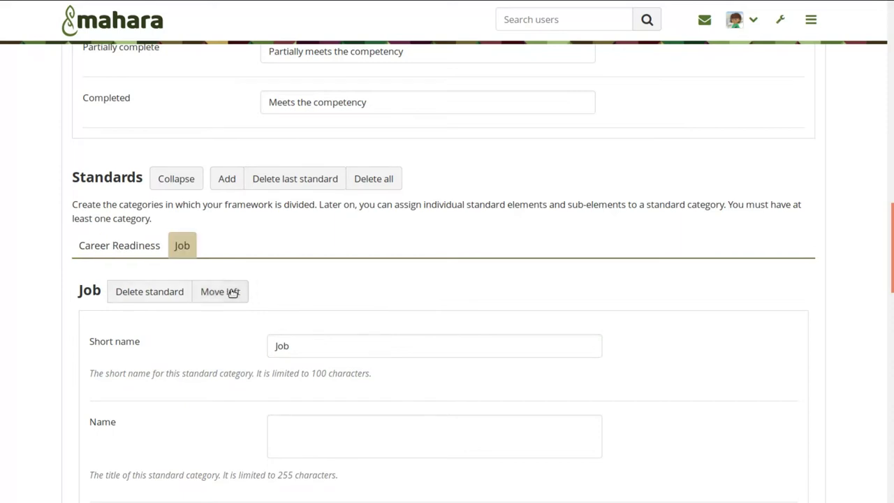
Step: Assign standard element 1.7 Career Management to the '2 - Job' standard
{"action": "scroll", "coordinate": [375, 311], "scroll_direction": "down", "scroll_amount": 2}
{"action": "scroll", "coordinate": [374, 311], "scroll_direction": "down", "scroll_amount": 2}
{"action": "scroll", "coordinate": [375, 310], "scroll_direction": "down", "scroll_amount": 2}
{"action": "scroll", "coordinate": [374, 311], "scroll_direction": "down", "scroll_amount": 1}
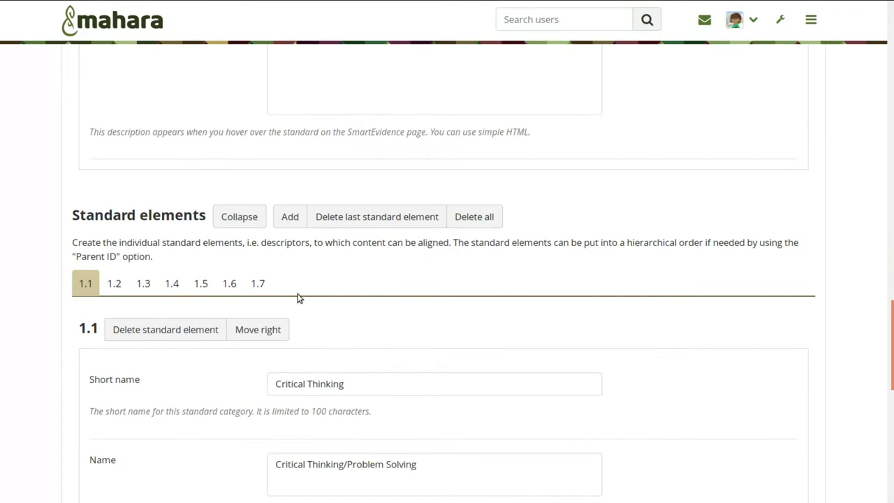
{"action": "left_click", "coordinate": [259, 283]}
{"action": "scroll", "coordinate": [385, 304], "scroll_direction": "down", "scroll_amount": 2}
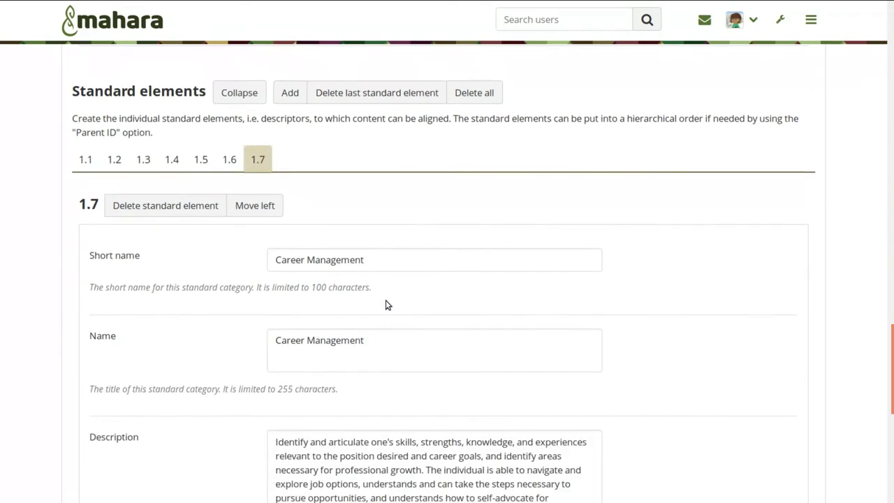
{"action": "scroll", "coordinate": [388, 305], "scroll_direction": "down", "scroll_amount": 2}
{"action": "scroll", "coordinate": [386, 304], "scroll_direction": "down", "scroll_amount": 3}
{"action": "left_click", "coordinate": [389, 239]}
{"action": "left_click", "coordinate": [334, 269]}
{"action": "scroll", "coordinate": [420, 189], "scroll_direction": "up", "scroll_amount": 2}
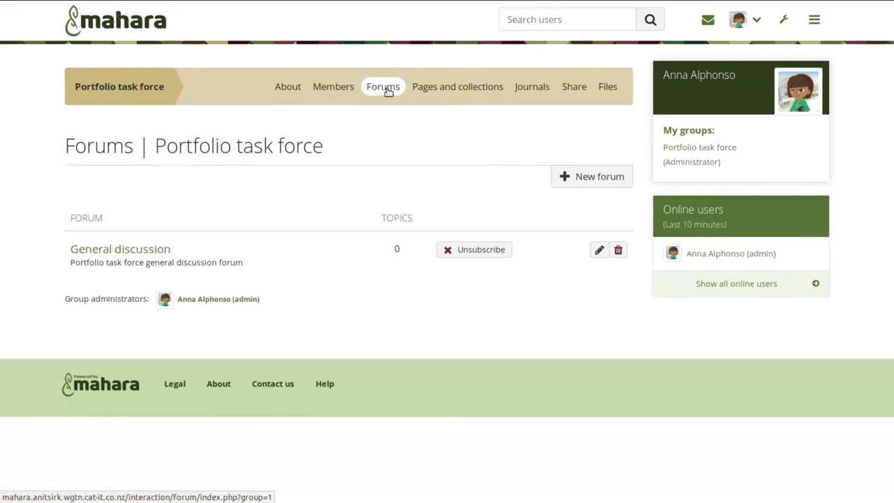
Step: Set General discussion's 'Allow users to unsubscribe' forum setting to No and save
{"action": "left_click", "coordinate": [600, 250]}
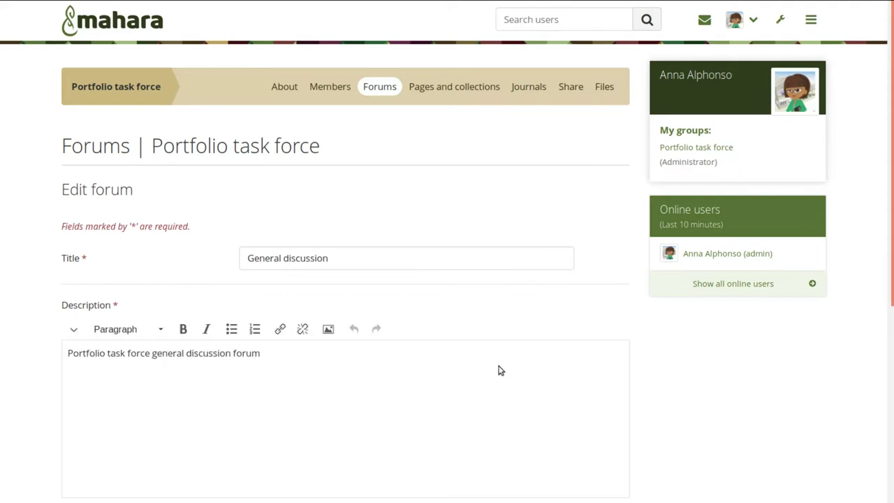
{"action": "scroll", "coordinate": [499, 370], "scroll_direction": "down", "scroll_amount": 5}
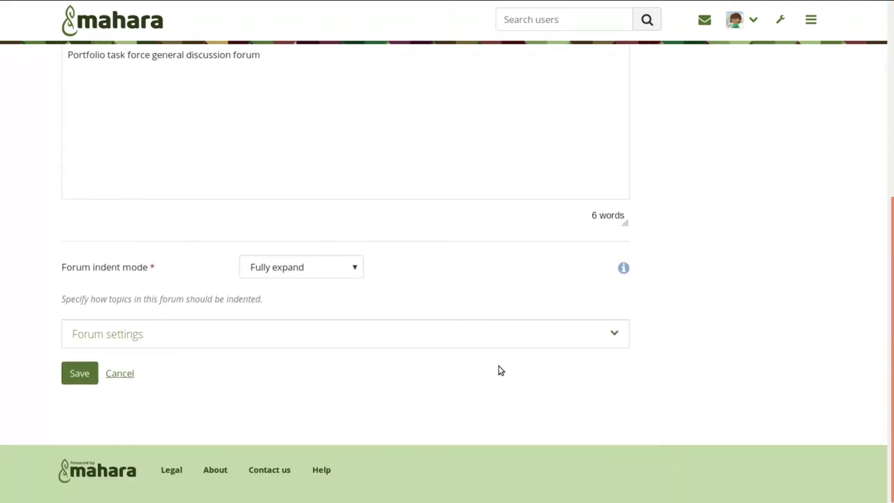
{"action": "left_click", "coordinate": [435, 341]}
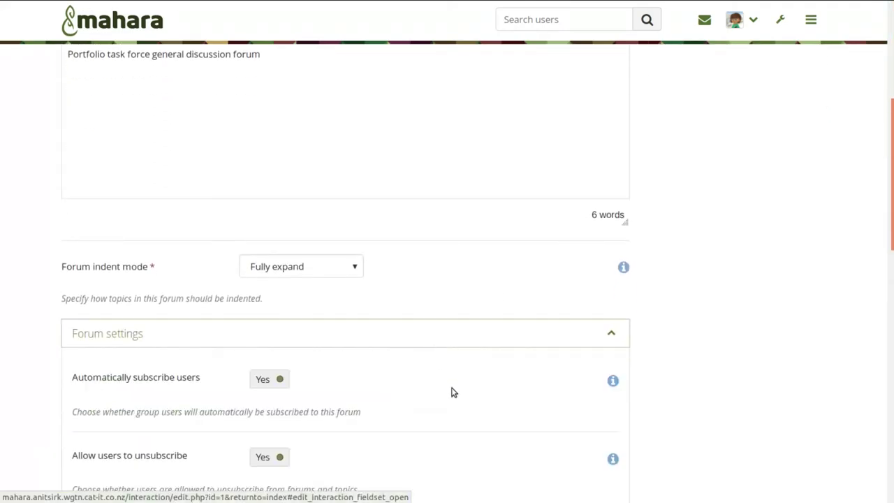
{"action": "scroll", "coordinate": [451, 391], "scroll_direction": "down", "scroll_amount": 2}
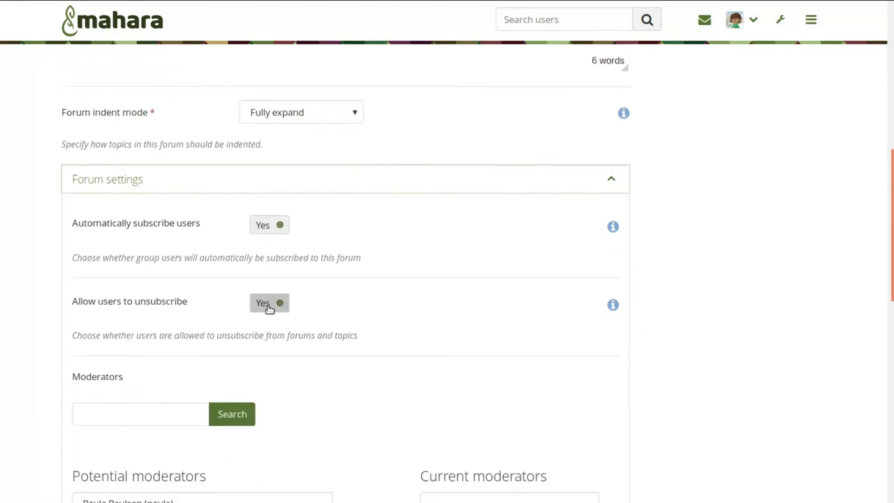
{"action": "scroll", "coordinate": [340, 332], "scroll_direction": "down", "scroll_amount": 1}
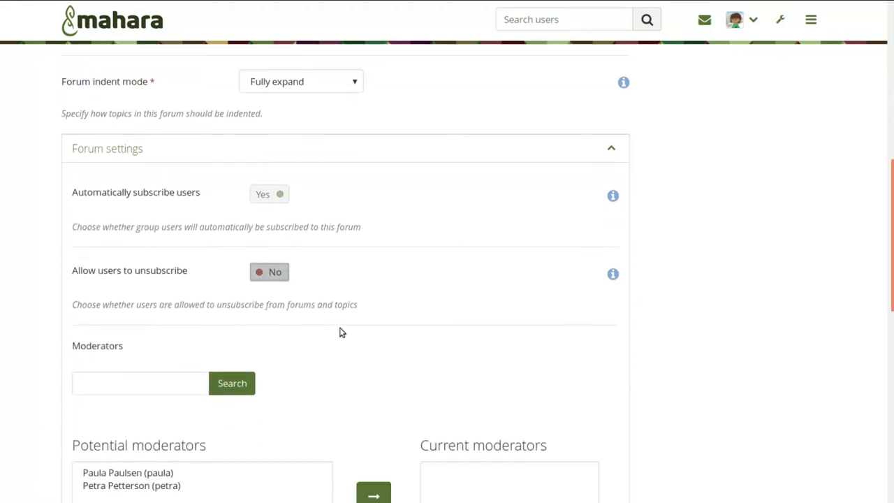
{"action": "scroll", "coordinate": [341, 332], "scroll_direction": "down", "scroll_amount": 4}
{"action": "scroll", "coordinate": [340, 333], "scroll_direction": "down", "scroll_amount": 3}
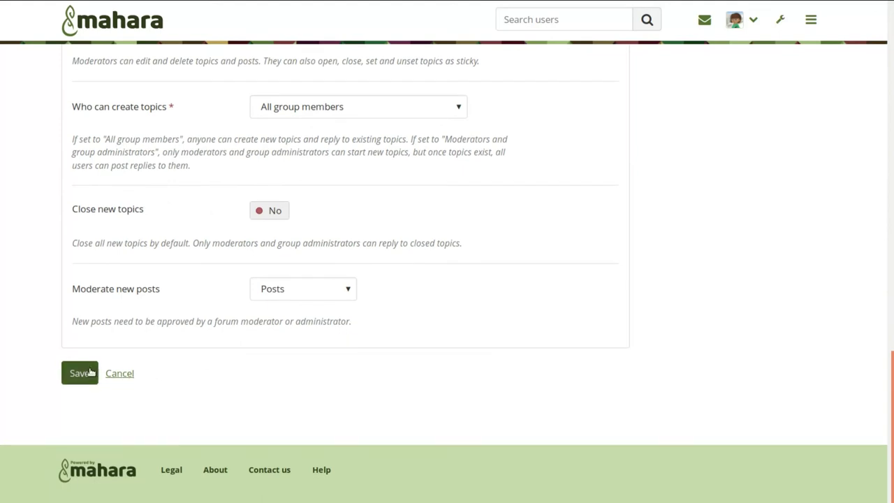
{"action": "left_click", "coordinate": [81, 373]}
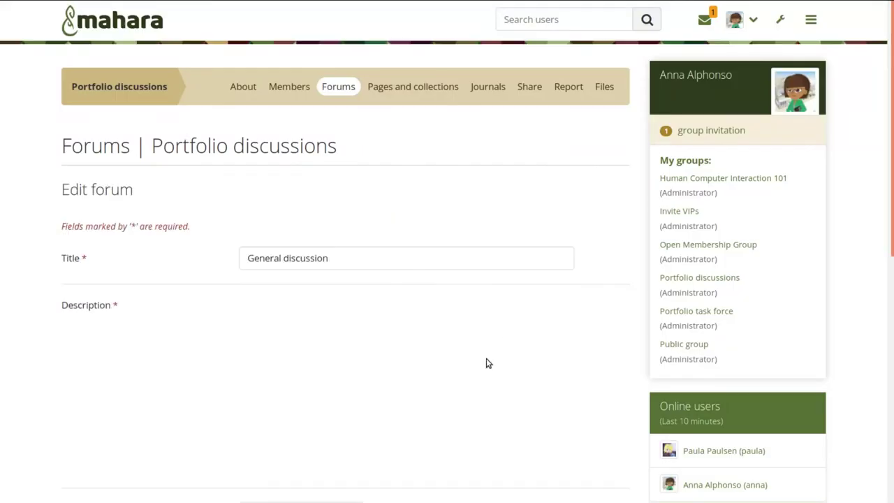
Step: Set Moderate new posts to 'Posts and replies', save, and approve the pending Next meeting post
{"action": "scroll", "coordinate": [487, 363], "scroll_direction": "down", "scroll_amount": 2}
{"action": "scroll", "coordinate": [488, 364], "scroll_direction": "down", "scroll_amount": 4}
{"action": "left_click", "coordinate": [458, 181]}
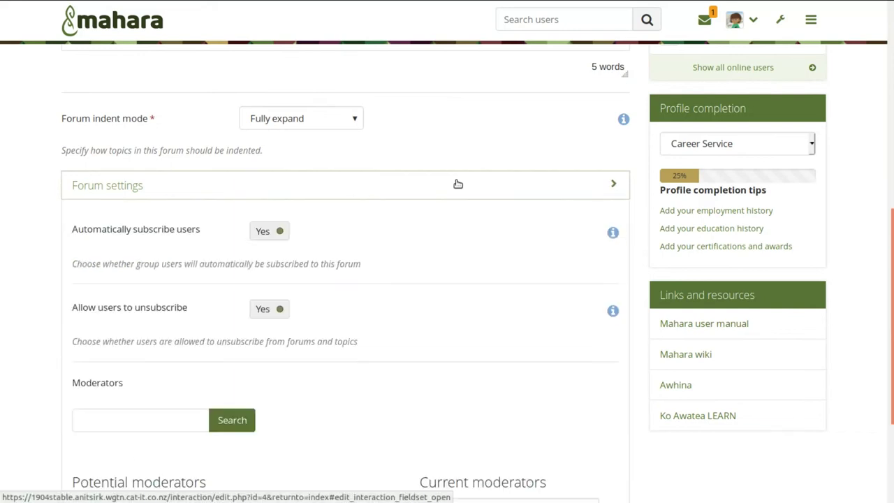
{"action": "scroll", "coordinate": [461, 298], "scroll_direction": "down", "scroll_amount": 5}
{"action": "scroll", "coordinate": [461, 296], "scroll_direction": "down", "scroll_amount": 1}
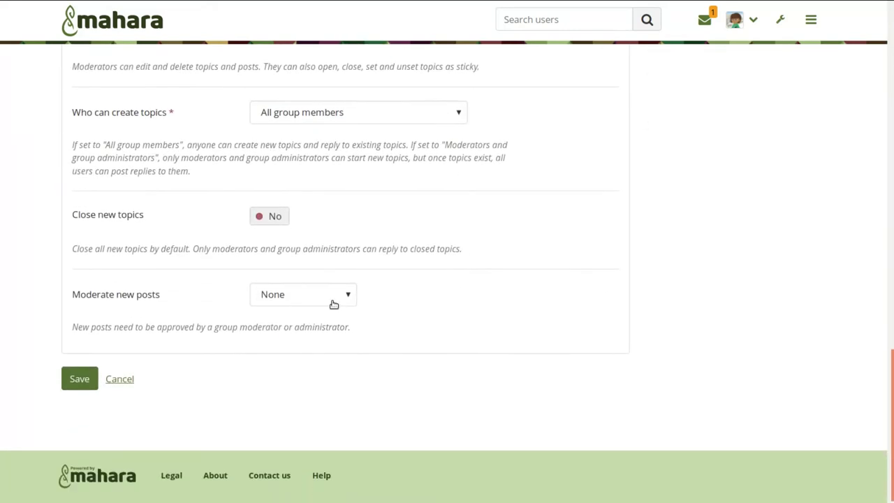
{"action": "left_click", "coordinate": [329, 302]}
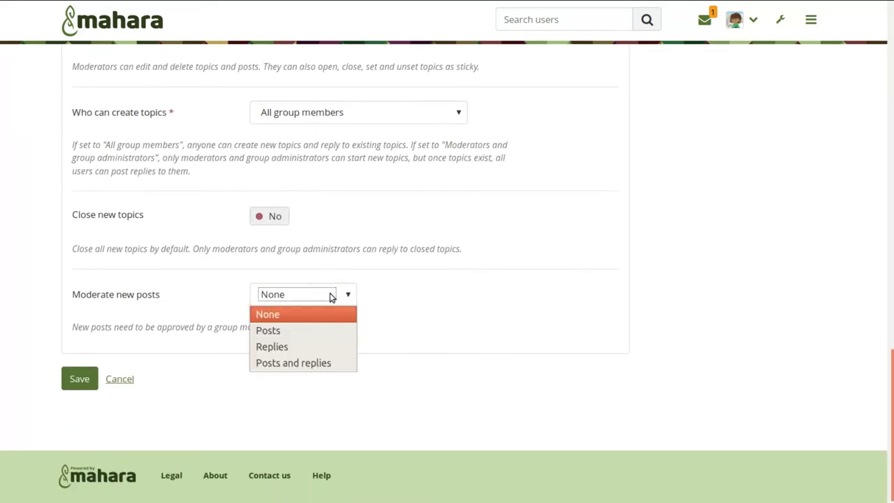
{"action": "left_click", "coordinate": [334, 362]}
{"action": "left_click", "coordinate": [75, 378]}
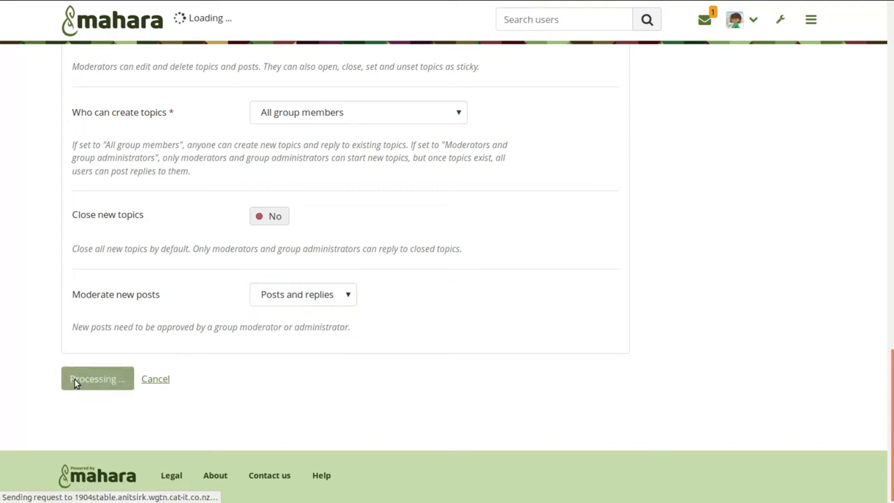
{"action": "left_click", "coordinate": [120, 404]}
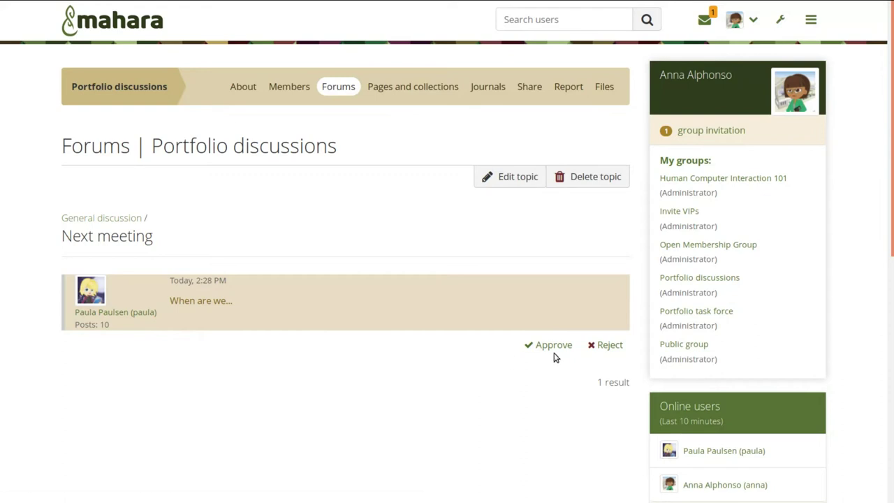
{"action": "left_click", "coordinate": [557, 353]}
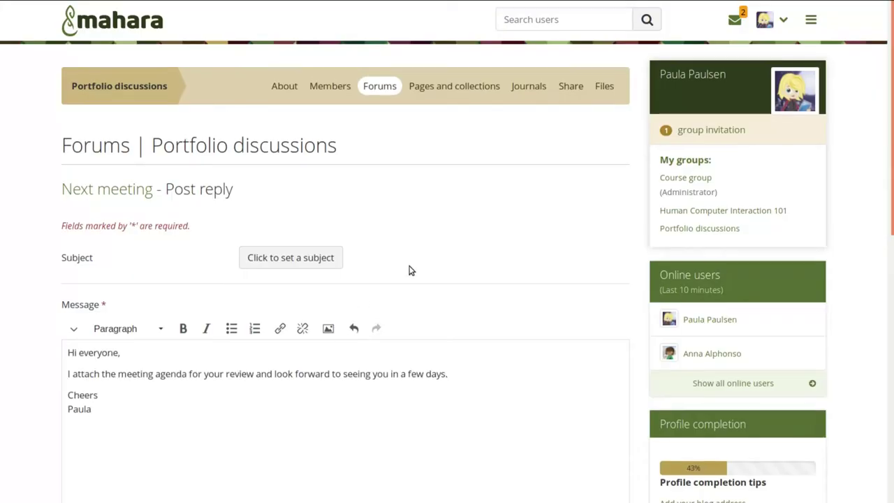
Step: Attach meeting_agenda.odt to the Next meeting reply from the file picker
{"action": "scroll", "coordinate": [410, 268], "scroll_direction": "down", "scroll_amount": 3}
{"action": "scroll", "coordinate": [410, 270], "scroll_direction": "down", "scroll_amount": 5}
{"action": "left_click", "coordinate": [102, 180]}
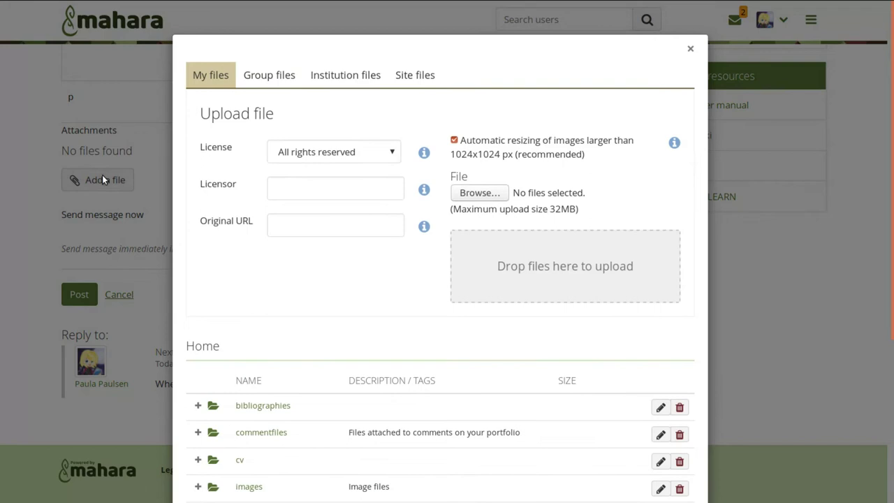
{"action": "scroll", "coordinate": [374, 230], "scroll_direction": "down", "scroll_amount": 5}
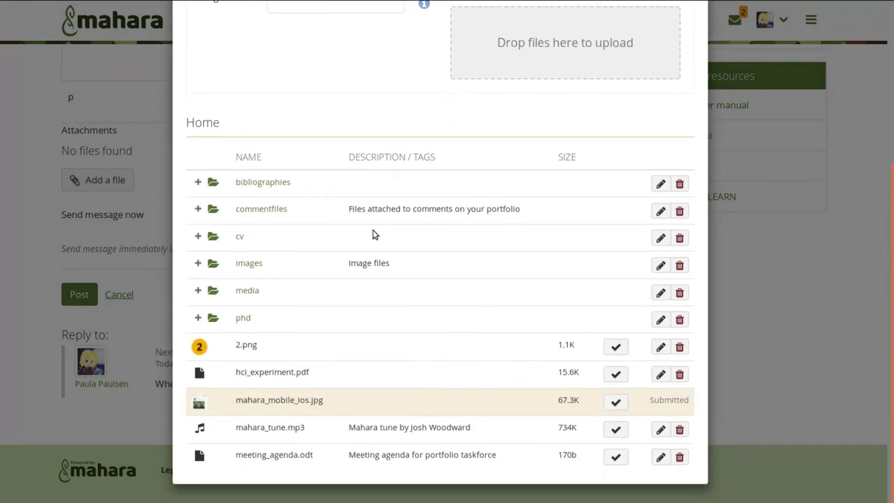
{"action": "left_click", "coordinate": [324, 455]}
{"action": "scroll", "coordinate": [559, 209], "scroll_direction": "up", "scroll_amount": 5}
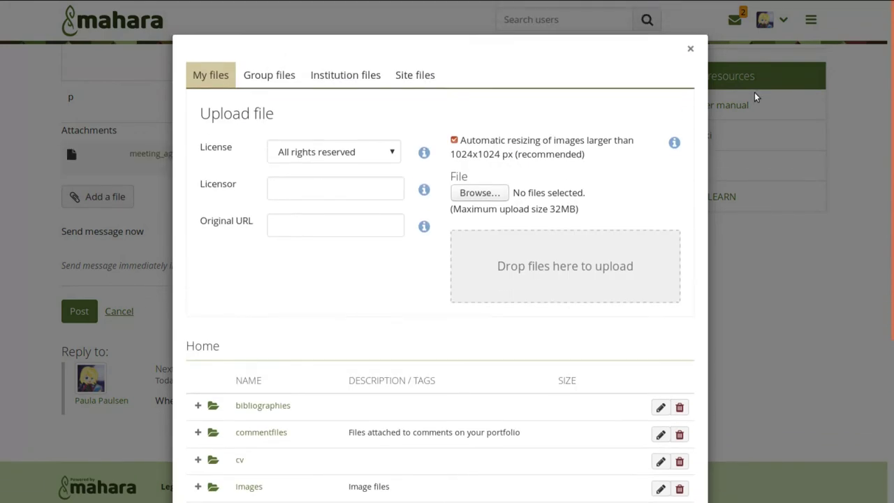
{"action": "left_click", "coordinate": [690, 50]}
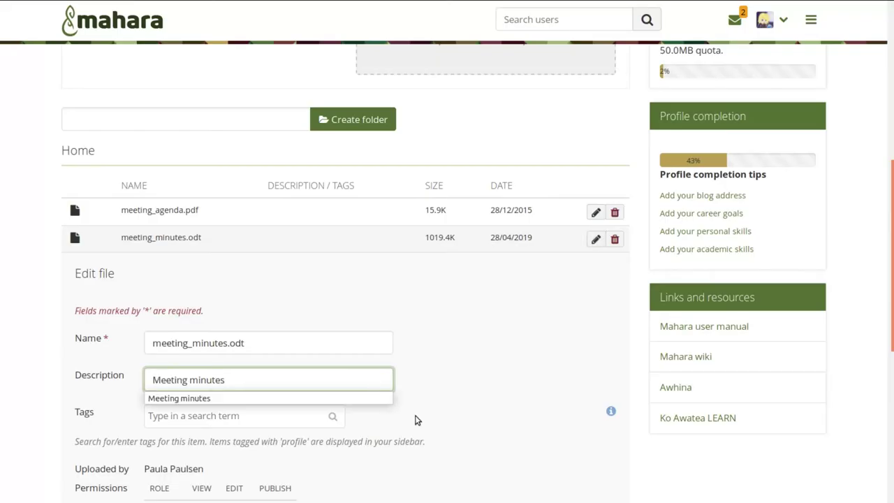
Step: Save the 'Meeting minutes' description on meeting_minutes.odt and open its details showing the uploader
{"action": "scroll", "coordinate": [423, 423], "scroll_direction": "down", "scroll_amount": 5}
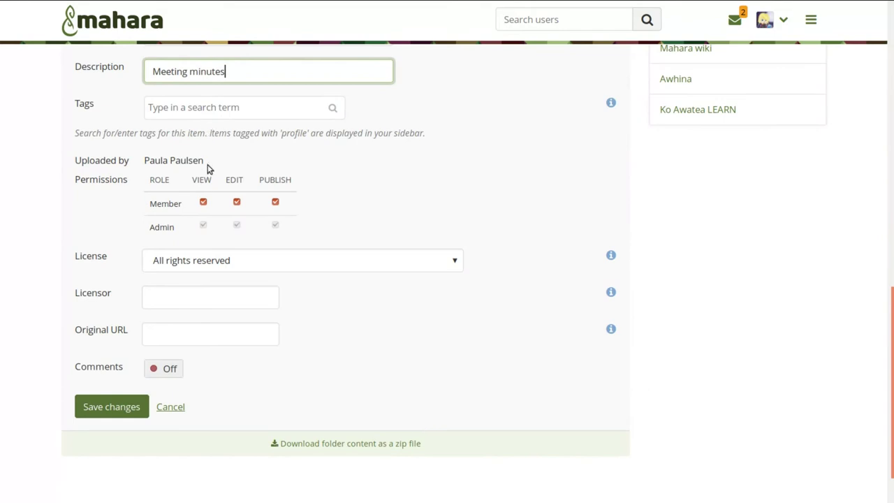
{"action": "left_click_drag", "start_coordinate": [206, 162], "coordinate": [143, 165]}
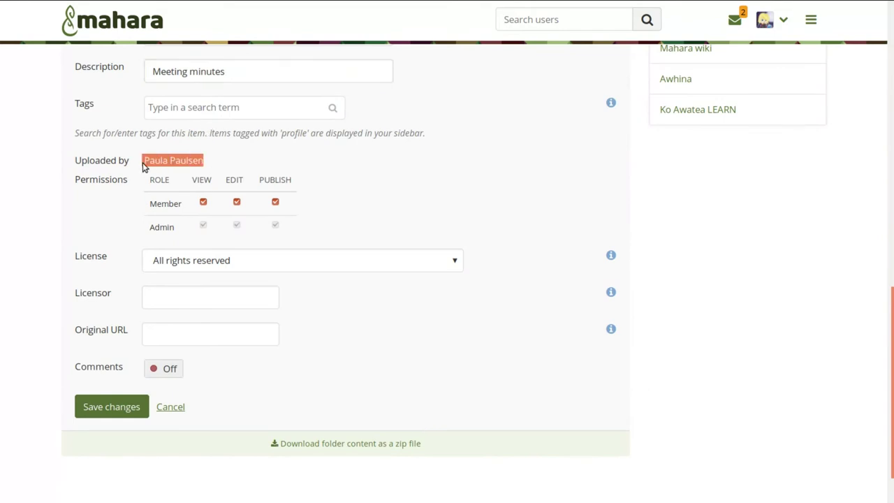
{"action": "left_click", "coordinate": [103, 405]}
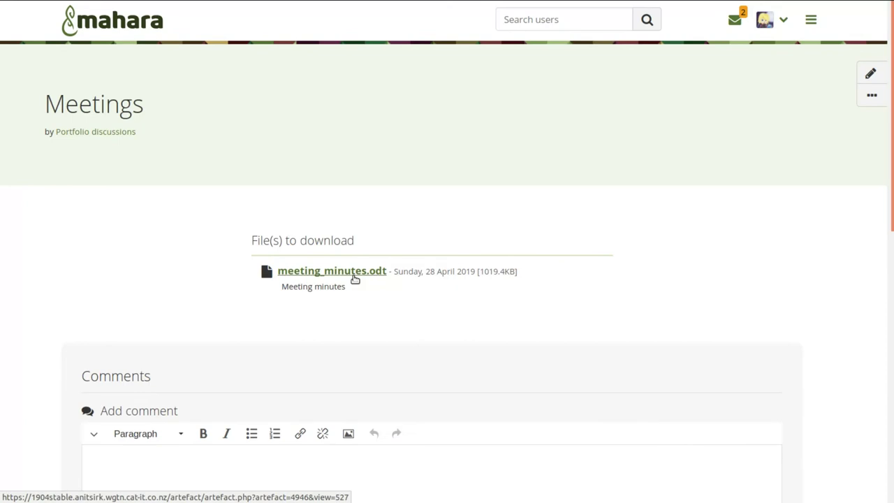
{"action": "left_click", "coordinate": [354, 277]}
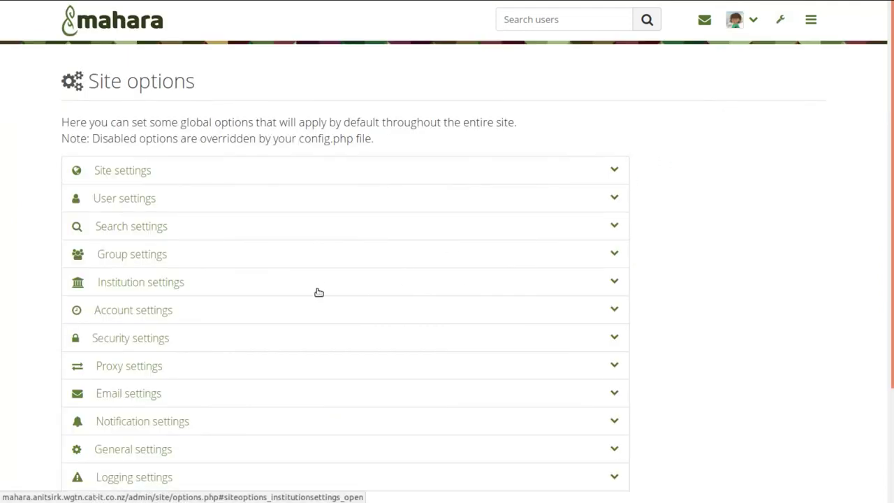
Step: Expand Institution settings and Group settings, then toggle the See own groups only option
{"action": "left_click", "coordinate": [318, 288]}
{"action": "scroll", "coordinate": [319, 289], "scroll_direction": "down", "scroll_amount": 3}
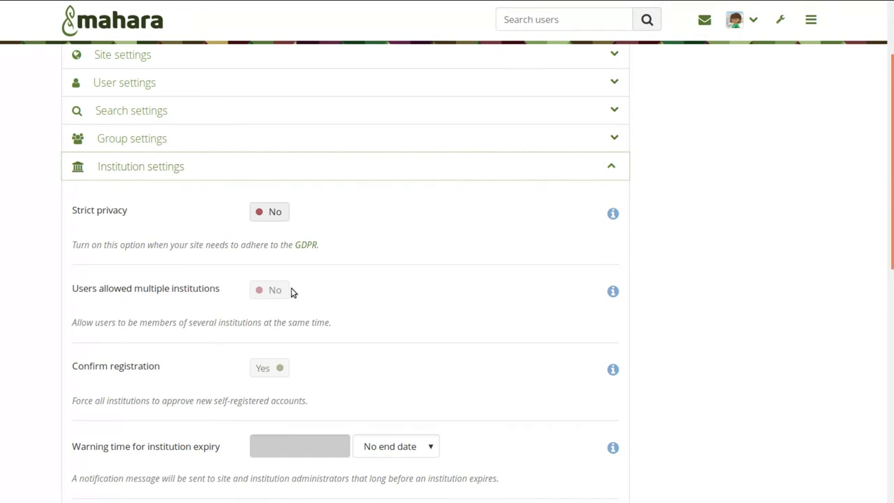
{"action": "scroll", "coordinate": [292, 292], "scroll_direction": "up", "scroll_amount": 2}
{"action": "left_click", "coordinate": [278, 217]}
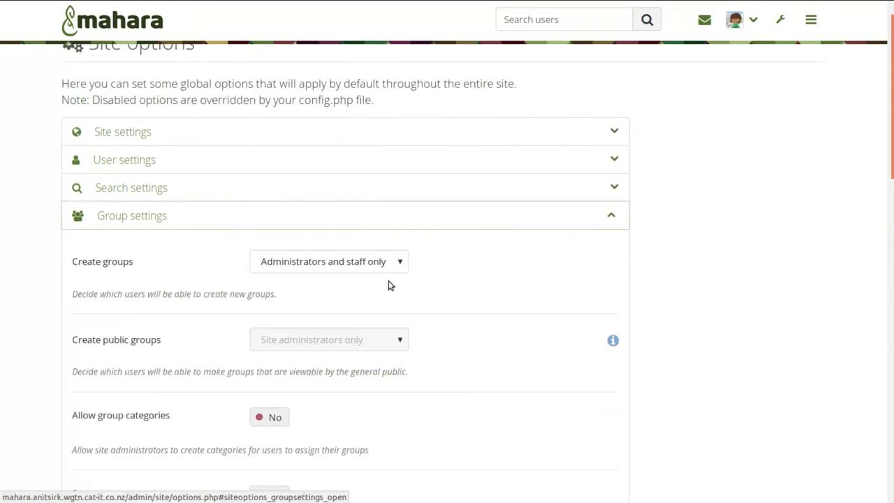
{"action": "scroll", "coordinate": [395, 285], "scroll_direction": "down", "scroll_amount": 1}
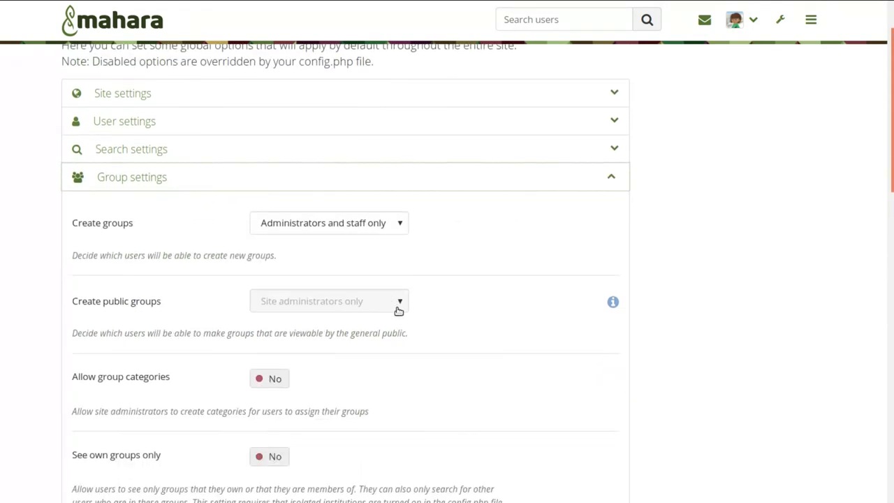
{"action": "scroll", "coordinate": [413, 305], "scroll_direction": "down", "scroll_amount": 2}
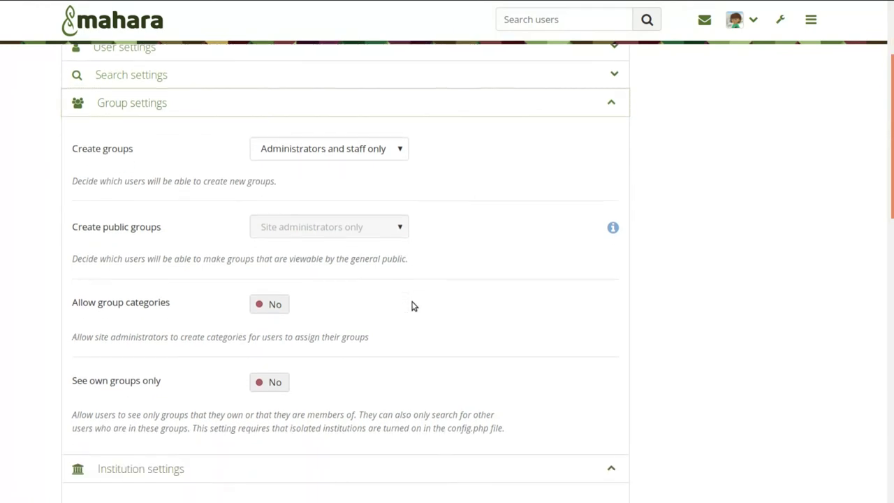
{"action": "scroll", "coordinate": [412, 305], "scroll_direction": "down", "scroll_amount": 2}
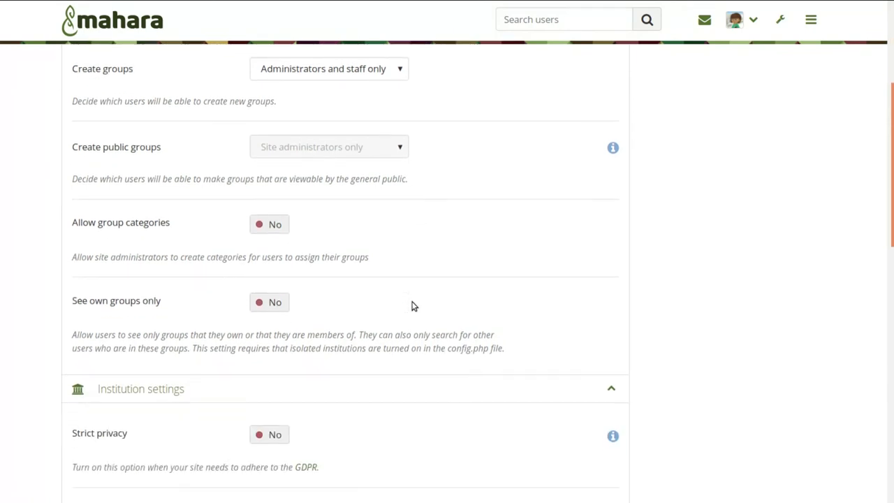
{"action": "left_click", "coordinate": [277, 304]}
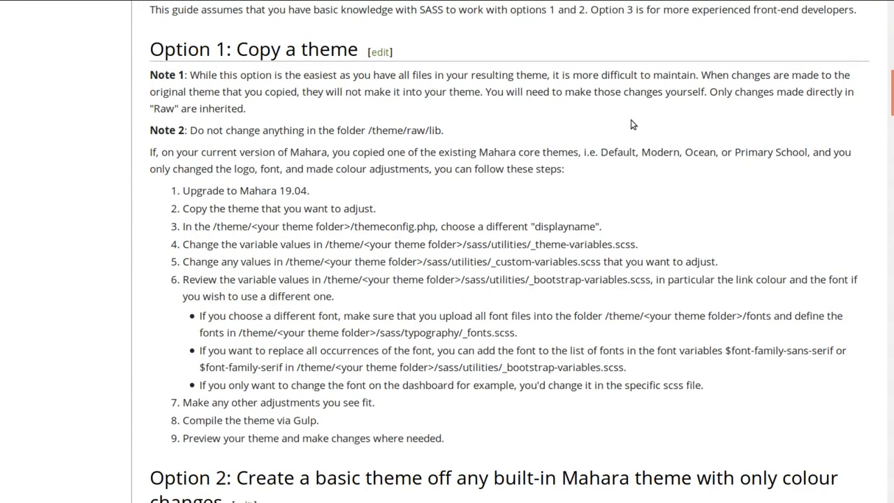
{"action": "scroll", "coordinate": [631, 124], "scroll_direction": "down", "scroll_amount": 1}
{"action": "scroll", "coordinate": [630, 124], "scroll_direction": "down", "scroll_amount": 3}
{"action": "scroll", "coordinate": [631, 125], "scroll_direction": "down", "scroll_amount": 1}
{"action": "scroll", "coordinate": [631, 124], "scroll_direction": "down", "scroll_amount": 2}
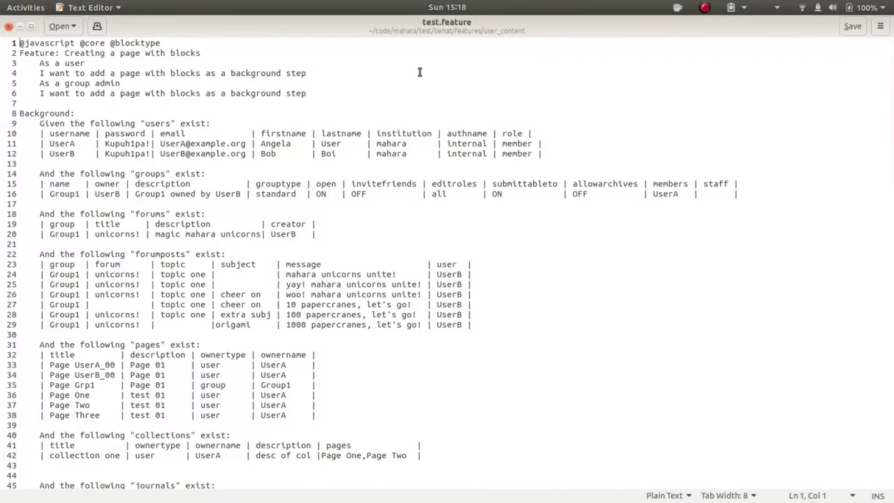
Step: Scroll test.feature past the data tables to 'Login as admin to change upload settings'
{"action": "scroll", "coordinate": [420, 72], "scroll_direction": "down", "scroll_amount": 1}
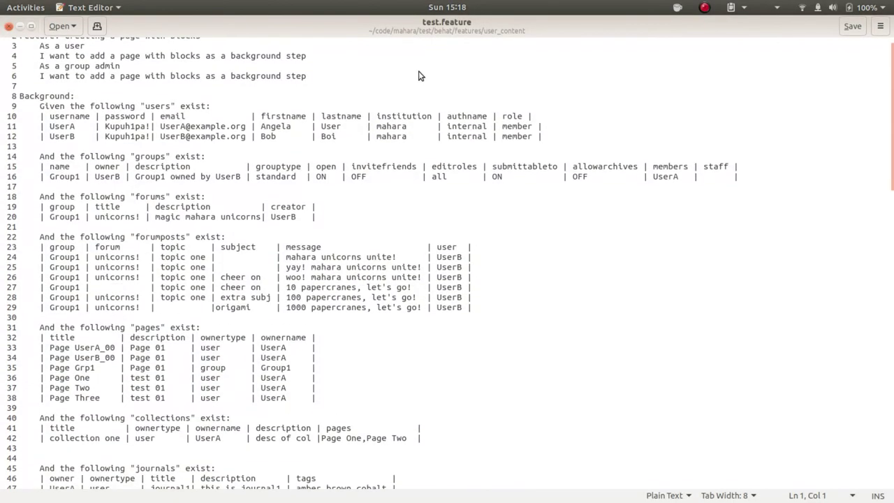
{"action": "scroll", "coordinate": [420, 72], "scroll_direction": "down", "scroll_amount": 2}
{"action": "scroll", "coordinate": [420, 72], "scroll_direction": "down", "scroll_amount": 1}
{"action": "scroll", "coordinate": [421, 75], "scroll_direction": "down", "scroll_amount": 2}
{"action": "scroll", "coordinate": [419, 75], "scroll_direction": "down", "scroll_amount": 2}
{"action": "scroll", "coordinate": [419, 75], "scroll_direction": "down", "scroll_amount": 2}
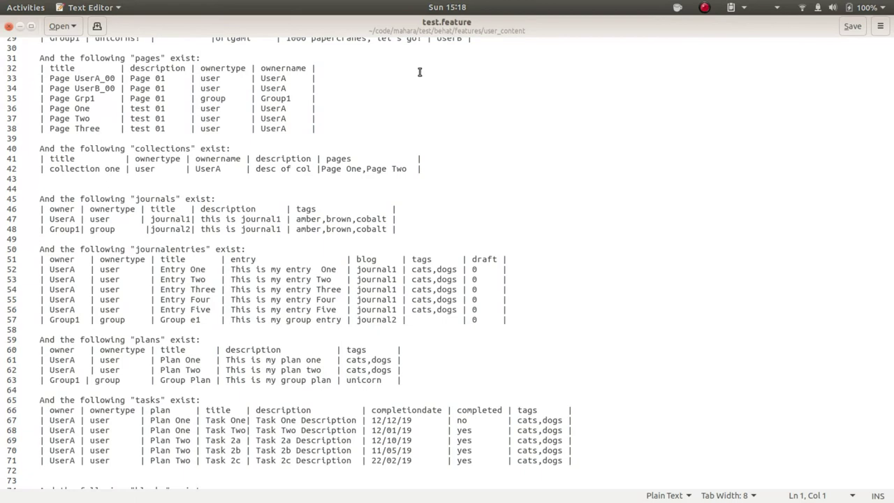
{"action": "scroll", "coordinate": [419, 72], "scroll_direction": "down", "scroll_amount": 1}
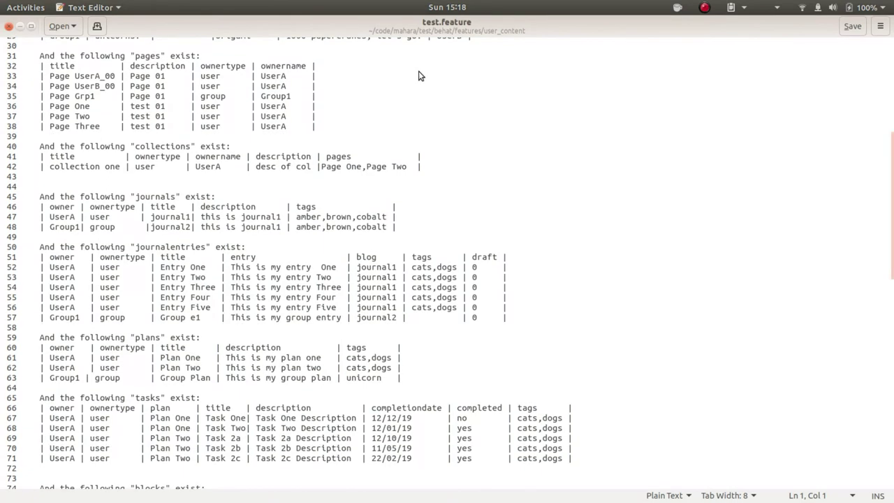
{"action": "scroll", "coordinate": [420, 72], "scroll_direction": "down", "scroll_amount": 3}
{"action": "scroll", "coordinate": [420, 73], "scroll_direction": "down", "scroll_amount": 3}
{"action": "scroll", "coordinate": [419, 76], "scroll_direction": "down", "scroll_amount": 4}
{"action": "scroll", "coordinate": [419, 75], "scroll_direction": "down", "scroll_amount": 3}
{"action": "scroll", "coordinate": [419, 75], "scroll_direction": "down", "scroll_amount": 4}
{"action": "scroll", "coordinate": [419, 75], "scroll_direction": "down", "scroll_amount": 2}
{"action": "scroll", "coordinate": [419, 75], "scroll_direction": "down", "scroll_amount": 1}
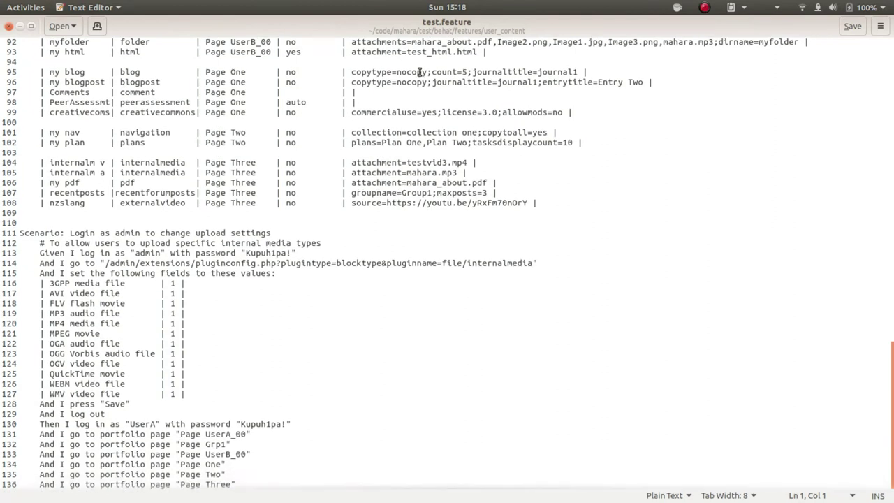